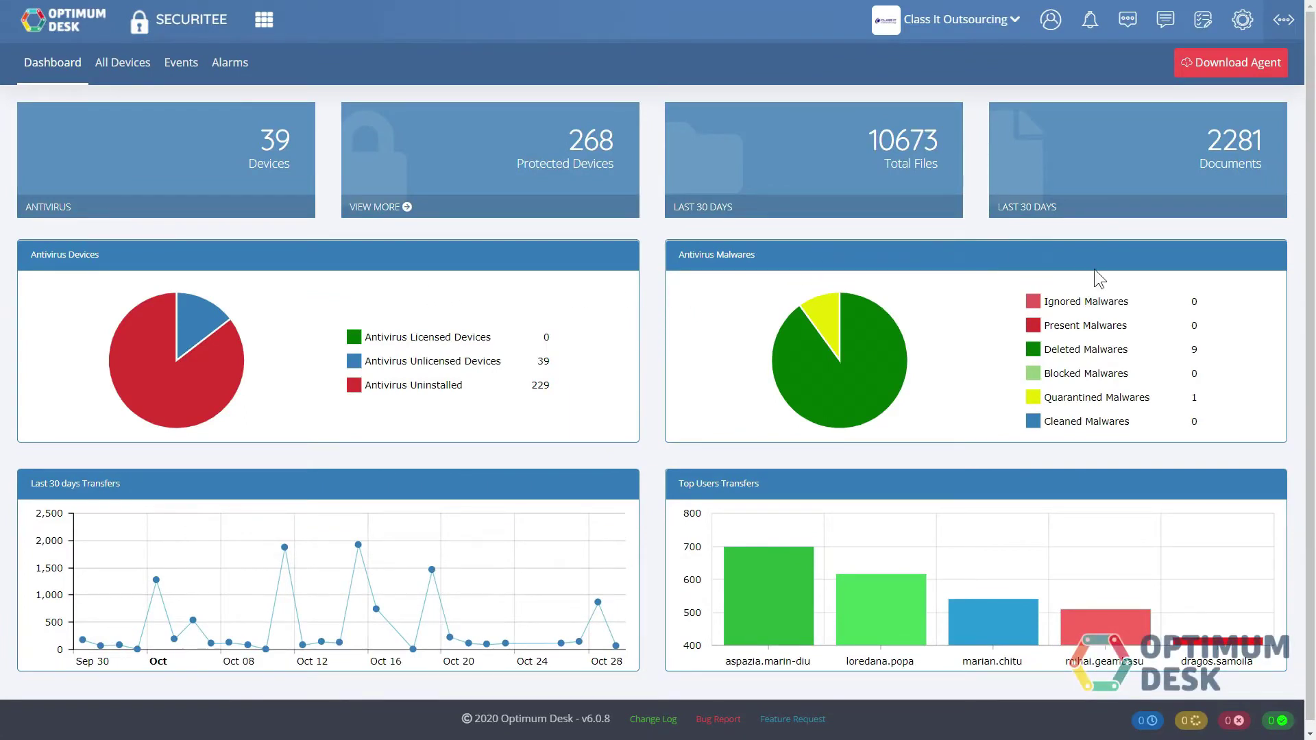
# Review the alarms table by severity count, then move to the All Devices list.
pyautogui.click(229, 63)
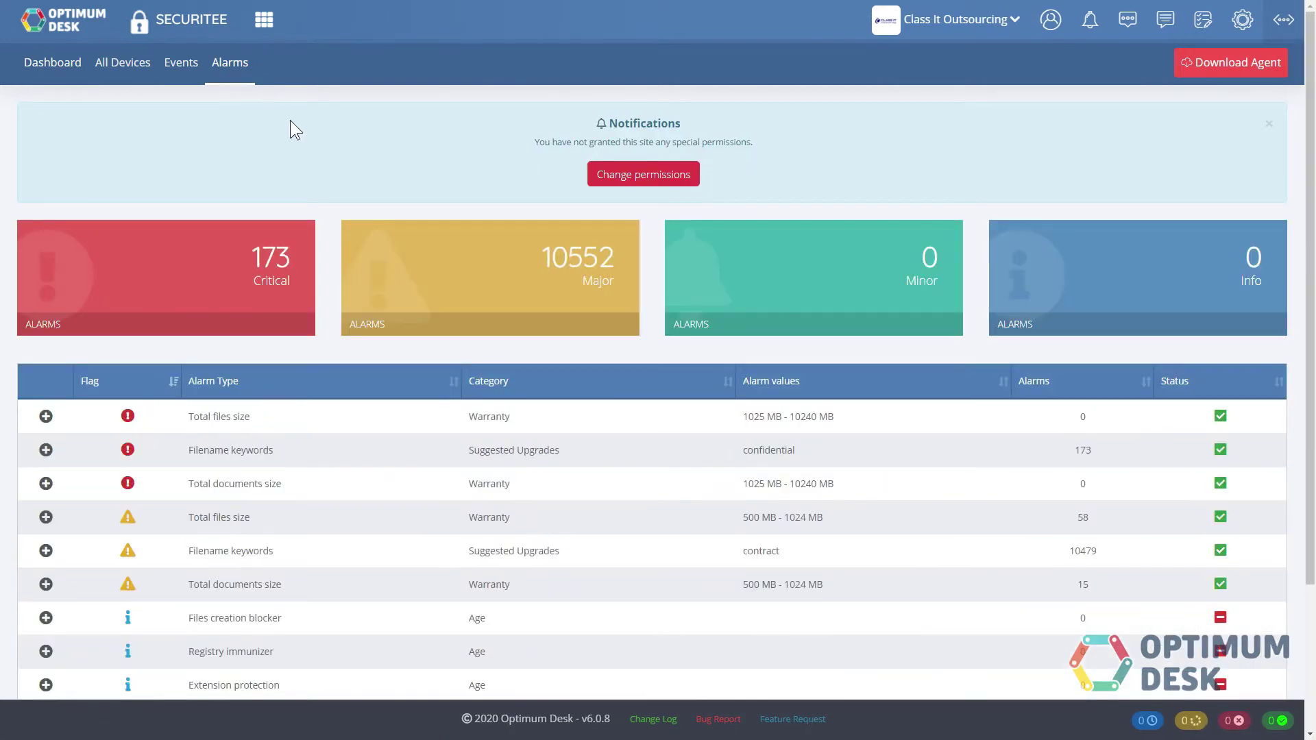
pyautogui.scroll(-3, 458, 262)
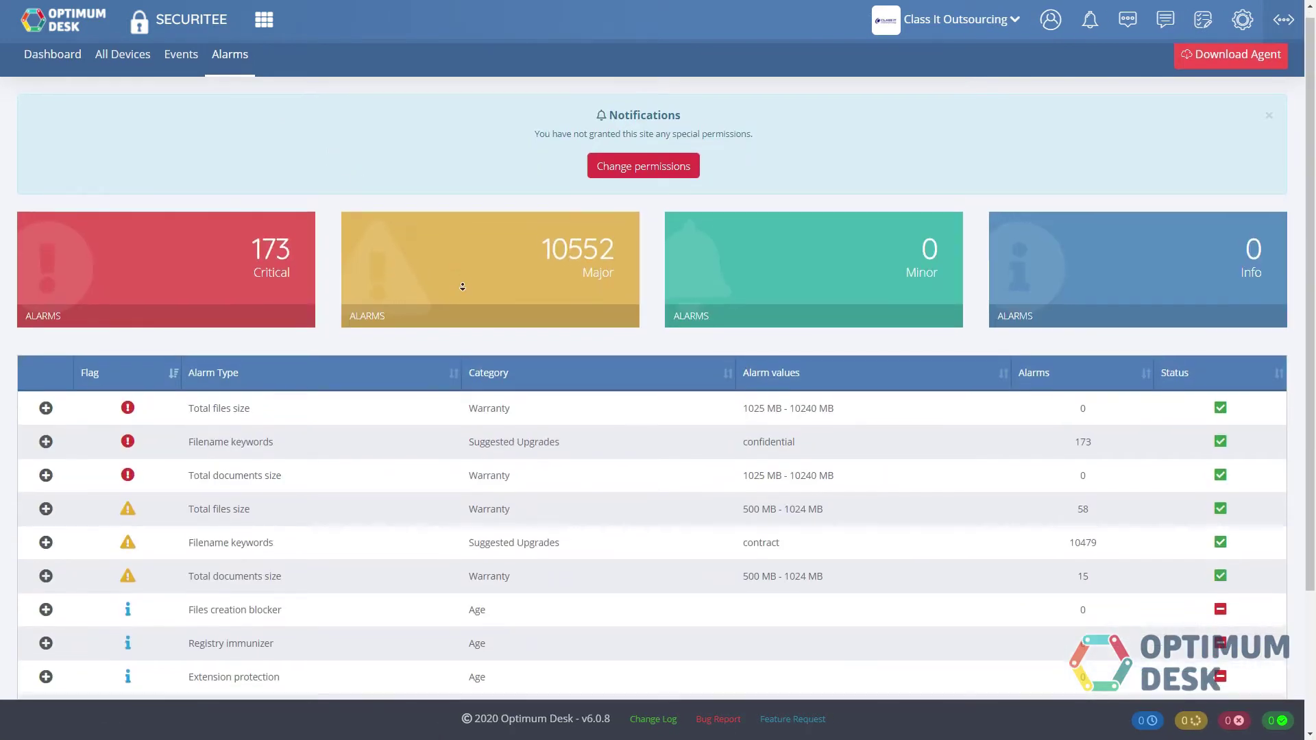
pyautogui.scroll(-3, 464, 289)
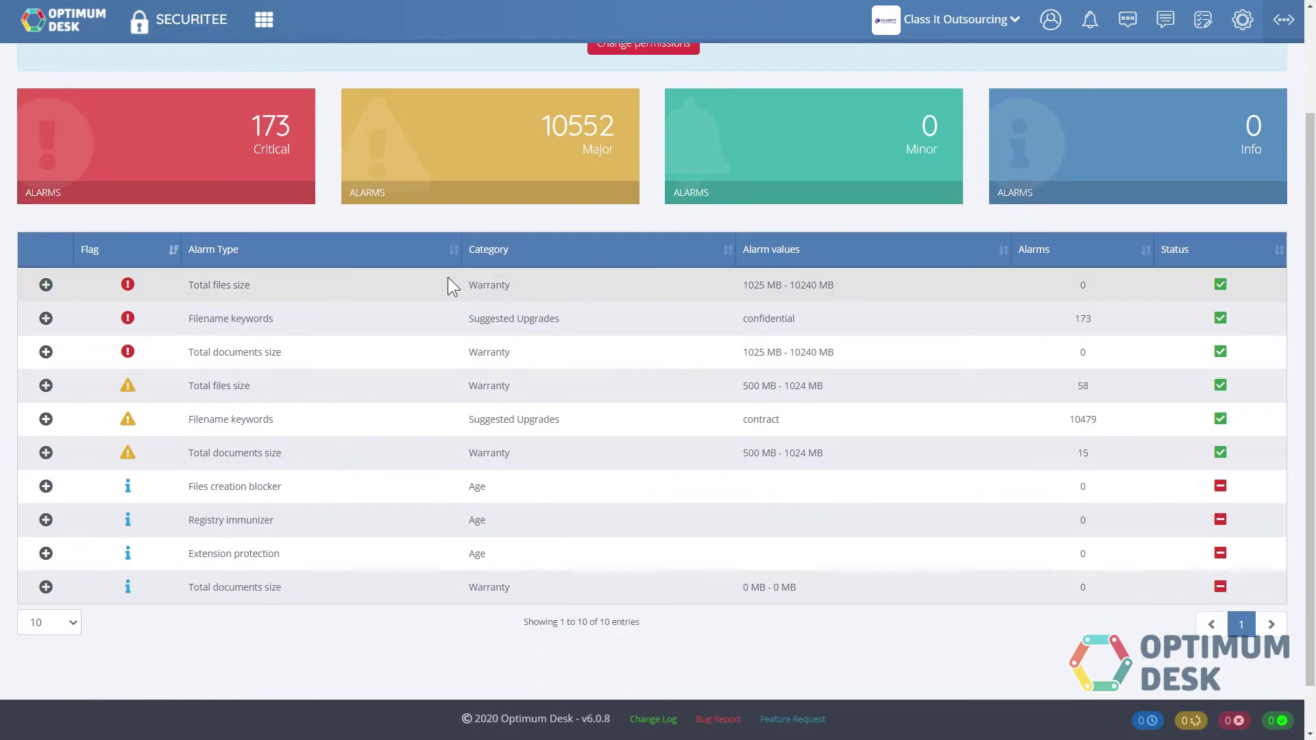
pyautogui.middleClick(407, 251)
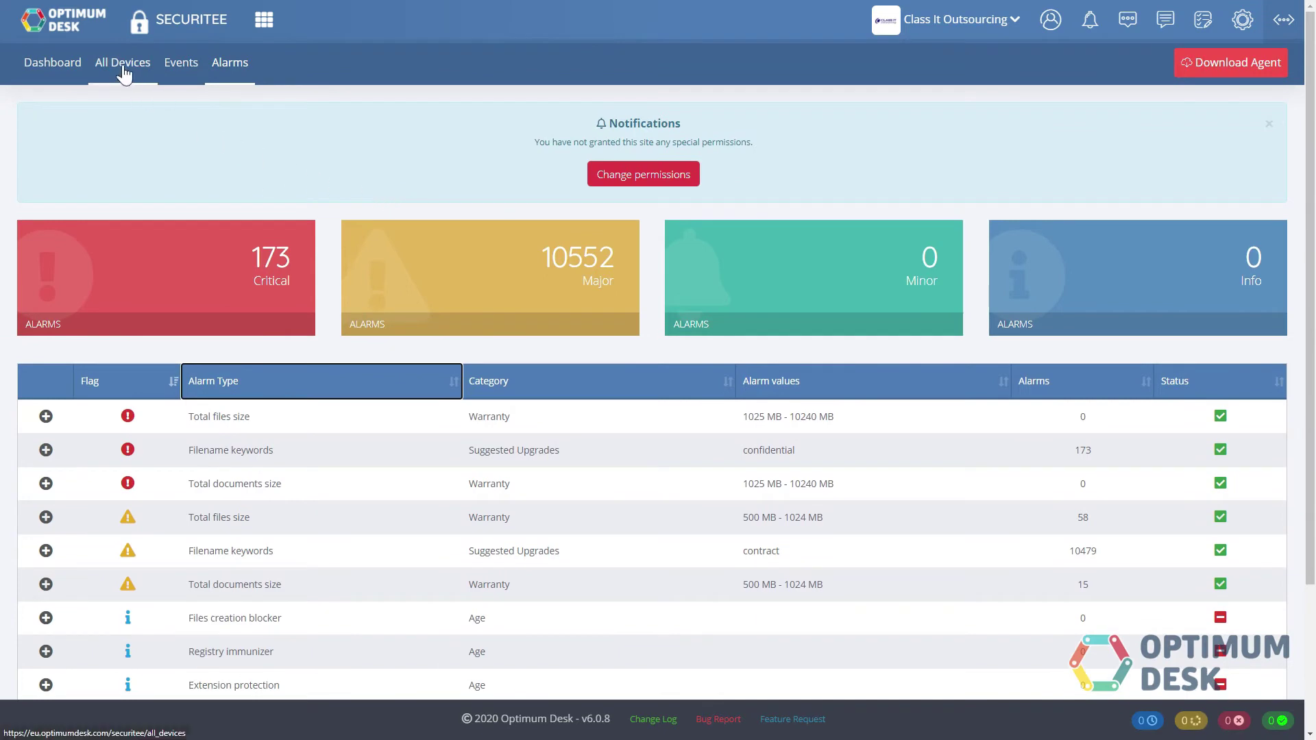
pyautogui.click(123, 62)
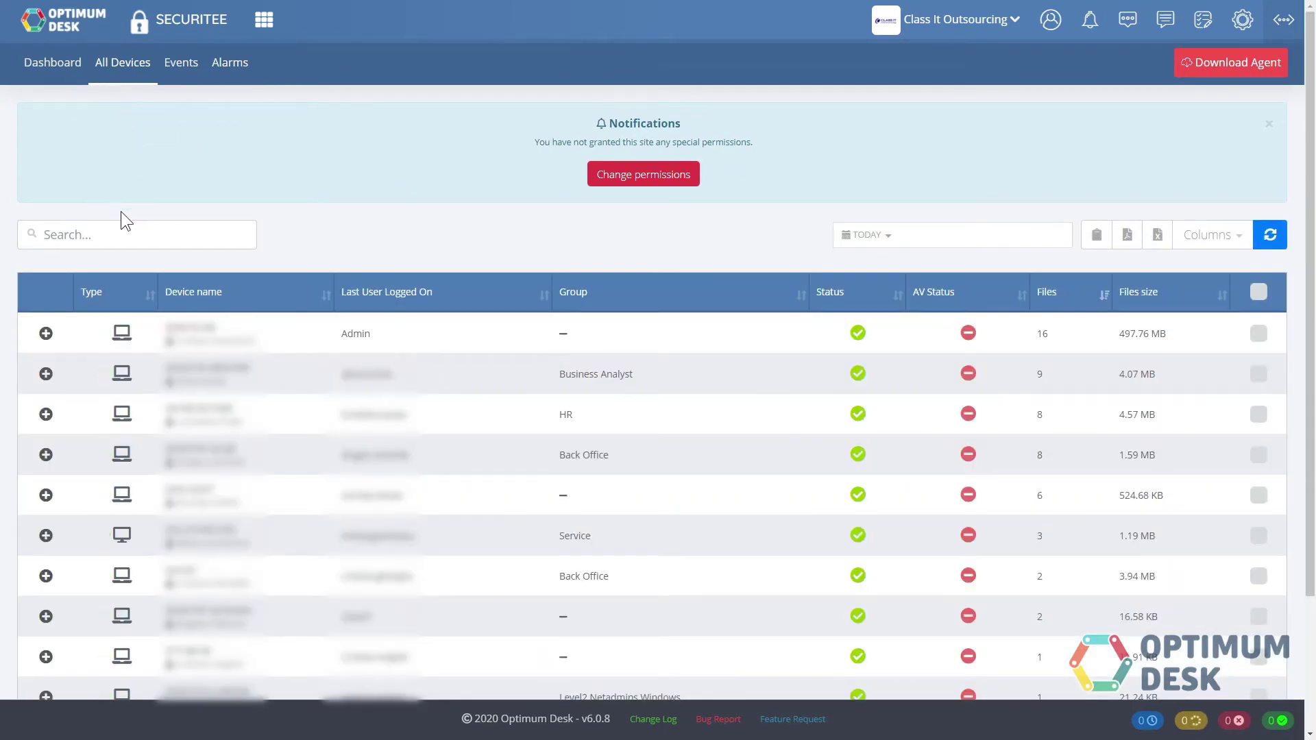
# Expand the first device's Summary with antivirus uninstalled, then show its antiransomware options.
pyautogui.click(45, 333)
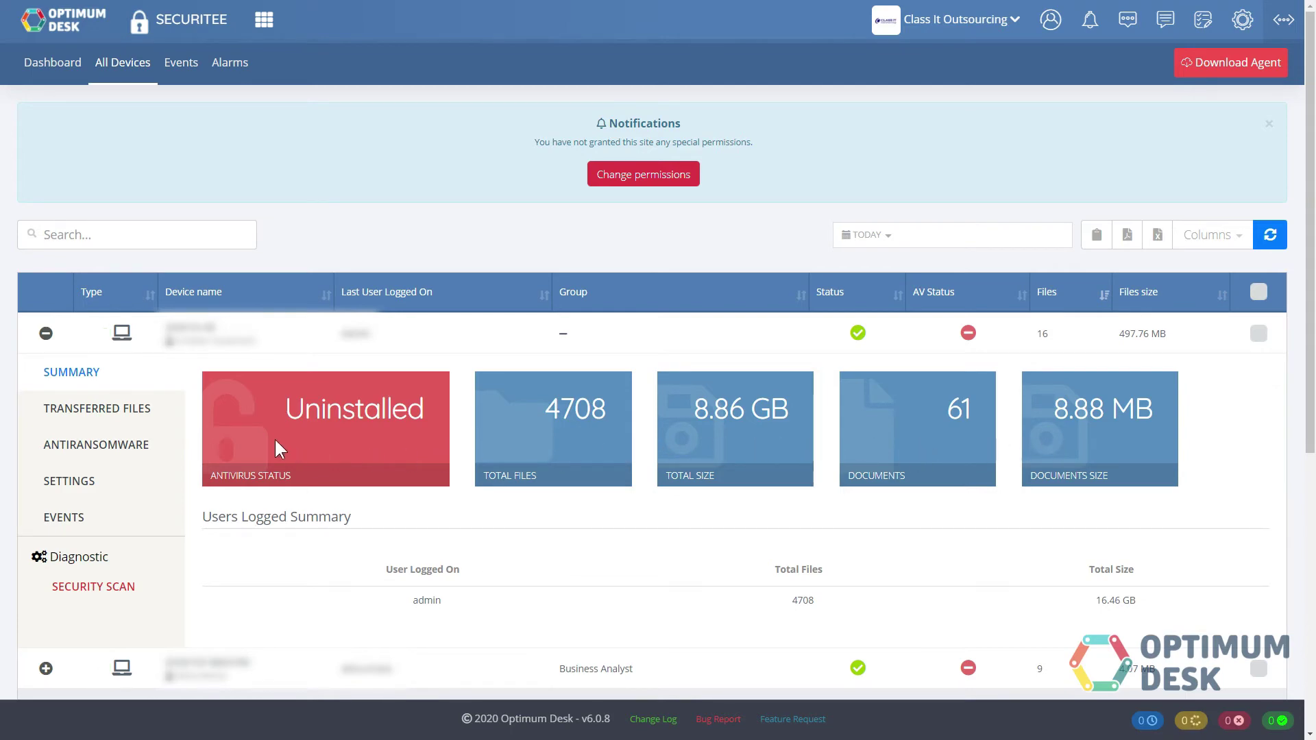
pyautogui.click(95, 444)
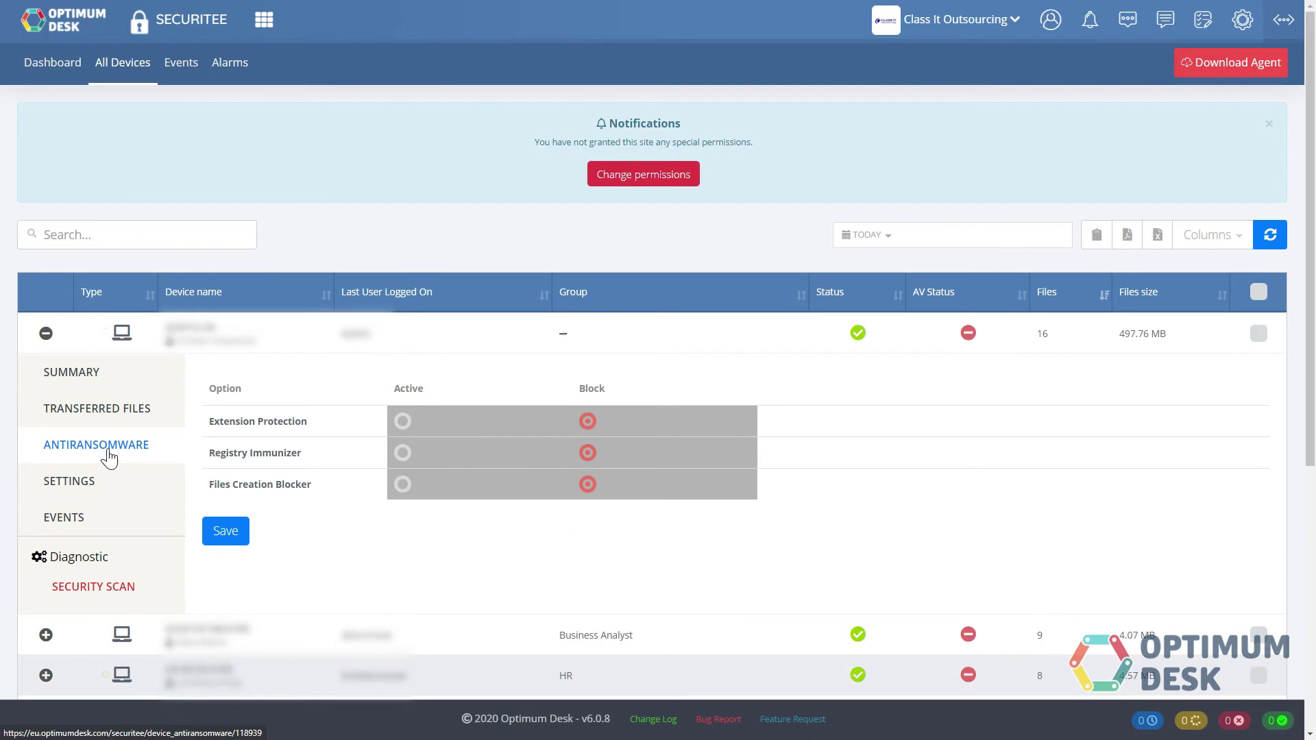
# Browse the device's settings and events, ending on transferred files with sizes and USB/email destinations.
pyautogui.click(96, 484)
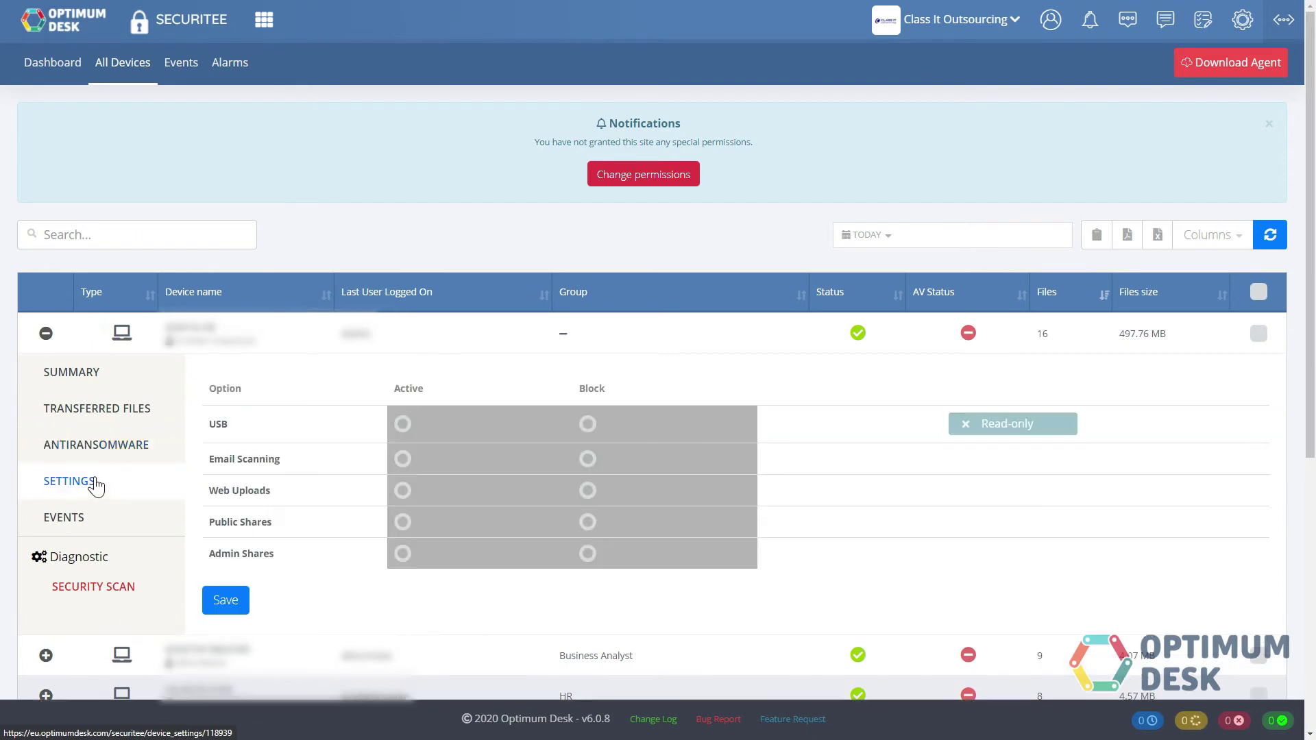
pyautogui.click(67, 517)
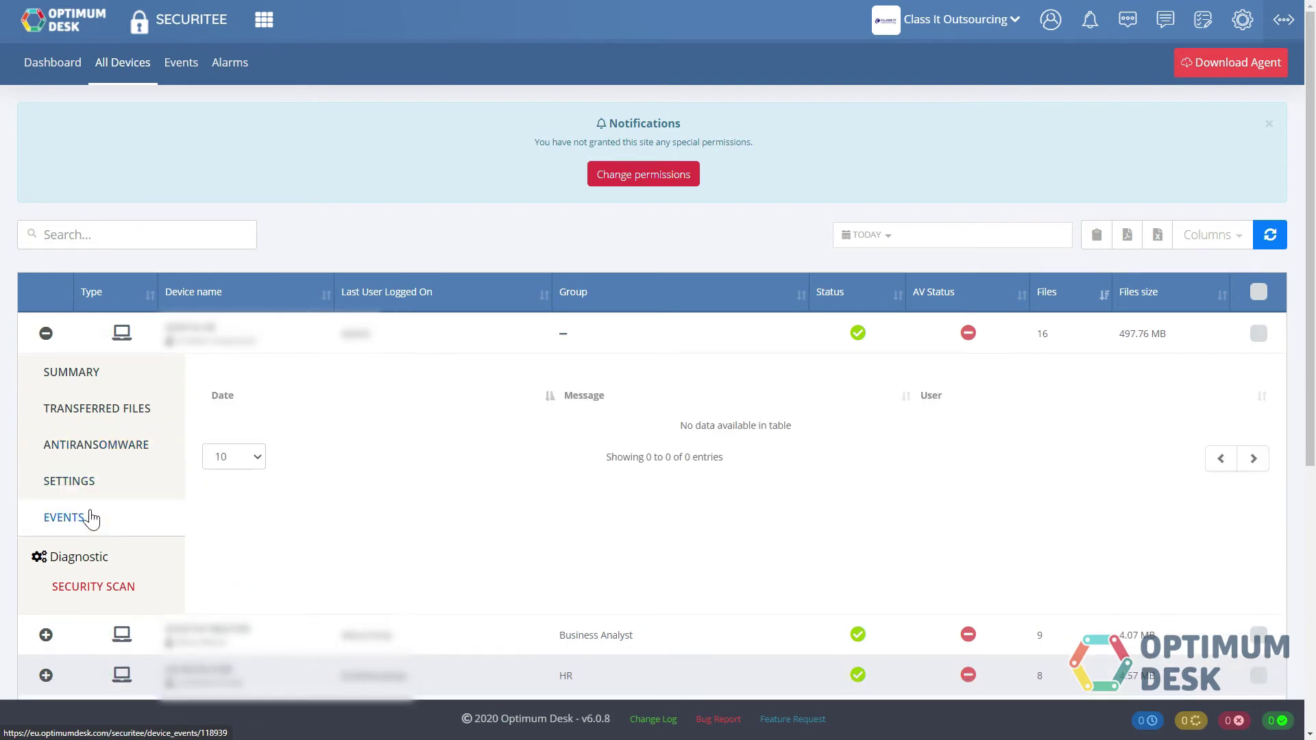
pyautogui.click(105, 417)
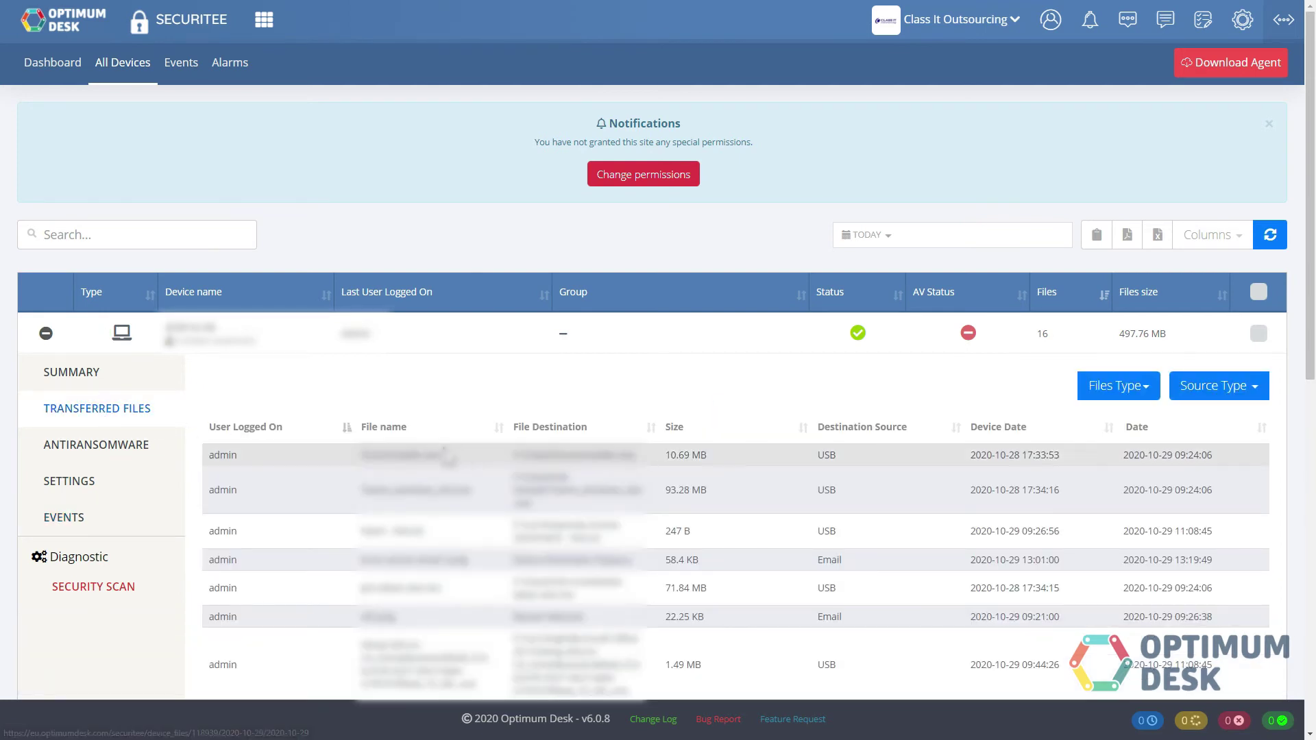